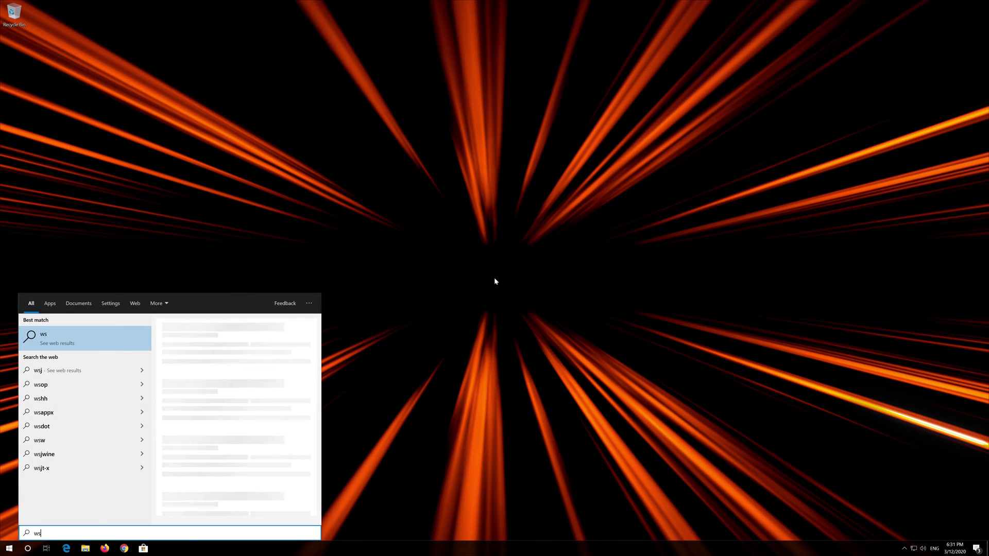
Run wsreset from Start search to clear the Microsoft Store cache.
text(reset)
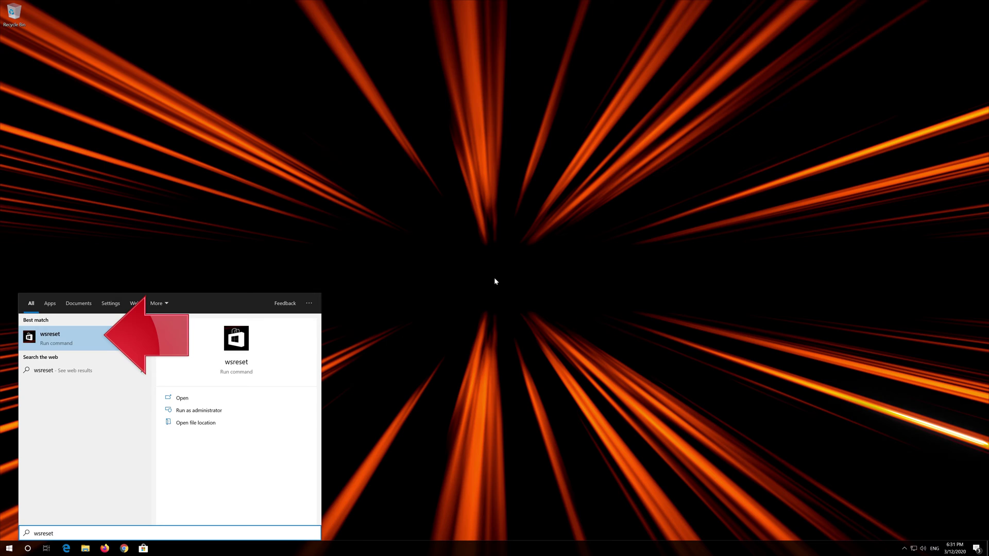
click(85, 344)
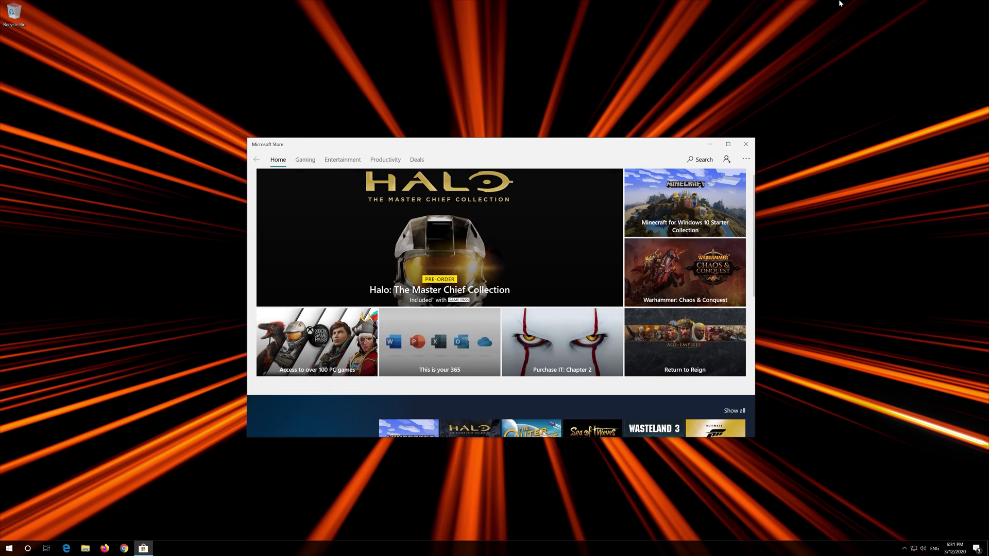
Close Microsoft Store, restart the PC, then open Windows Settings from the Start menu.
click(745, 150)
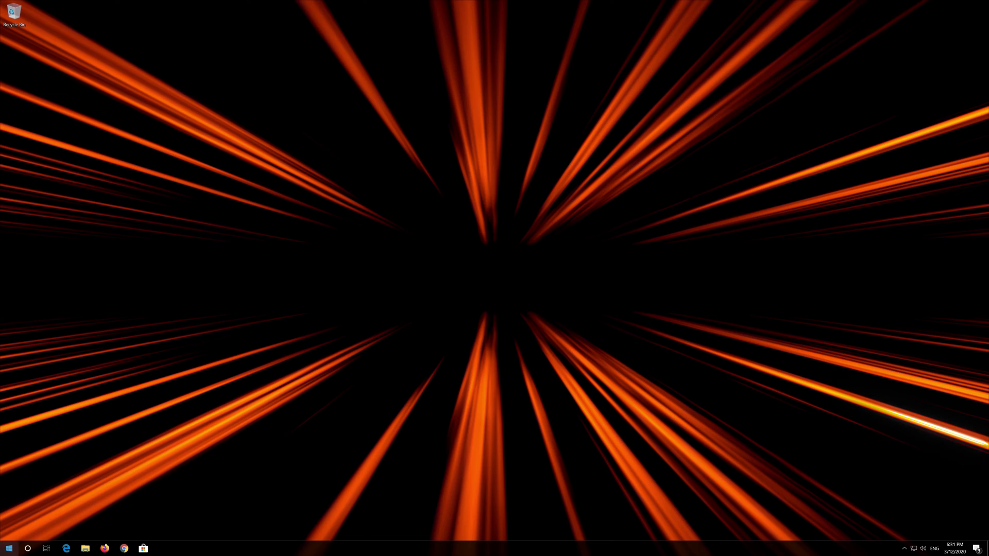
click(9, 548)
click(10, 528)
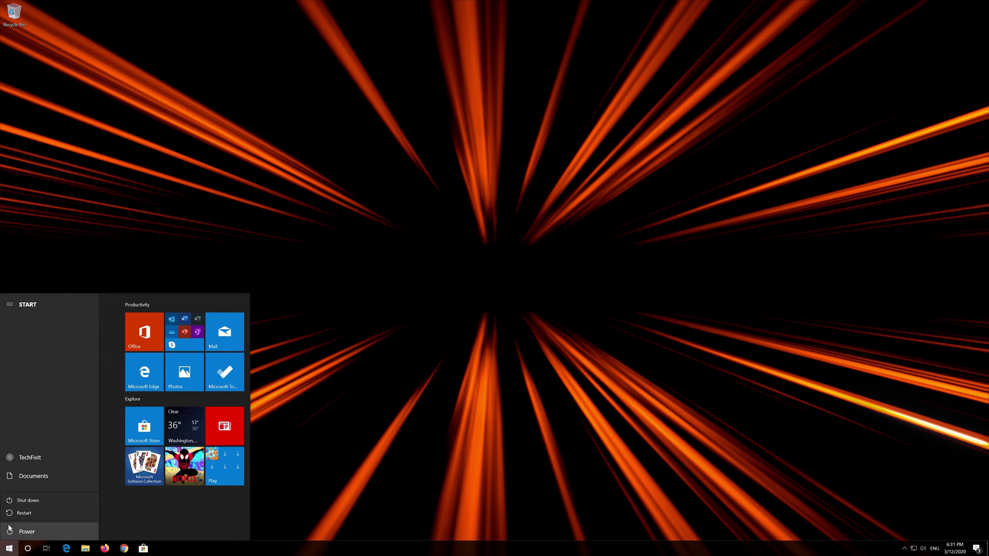
click(11, 512)
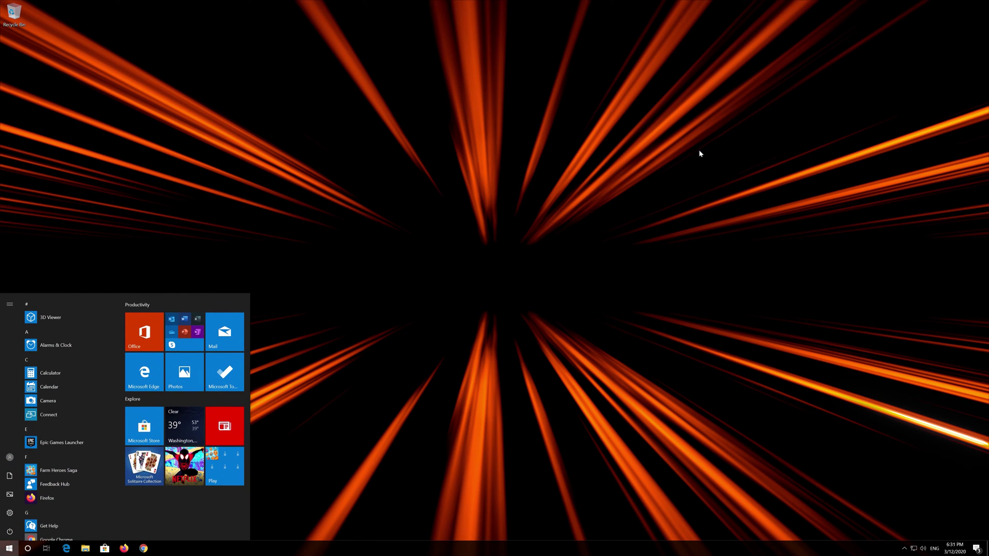
mouse_move(10, 513)
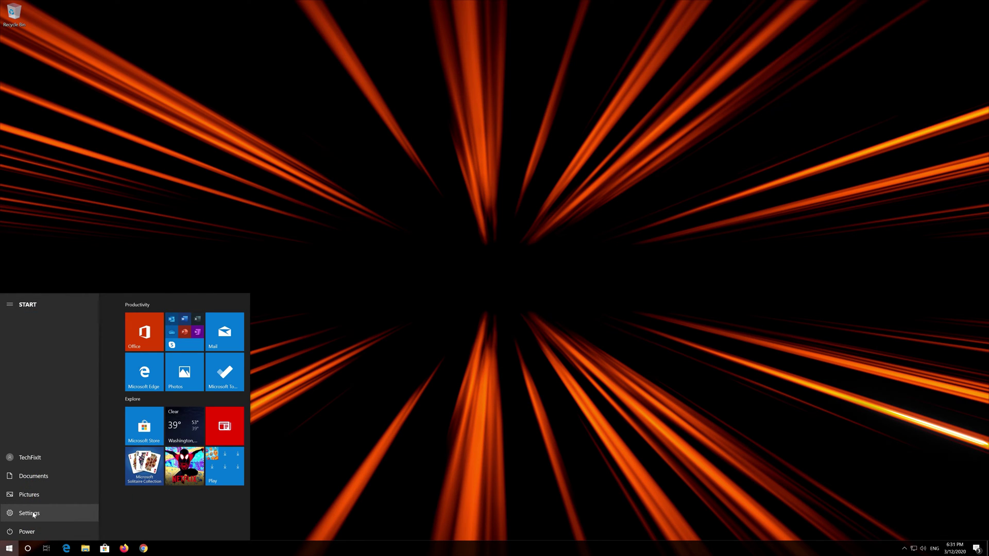
click(26, 516)
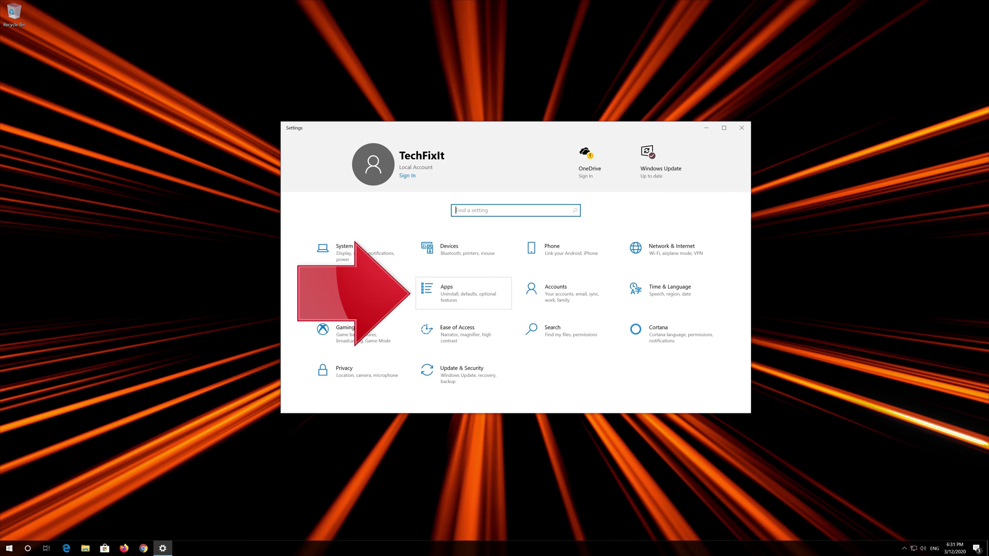
Go to Apps > Apps & features and expand the Microsoft Store entry.
click(481, 294)
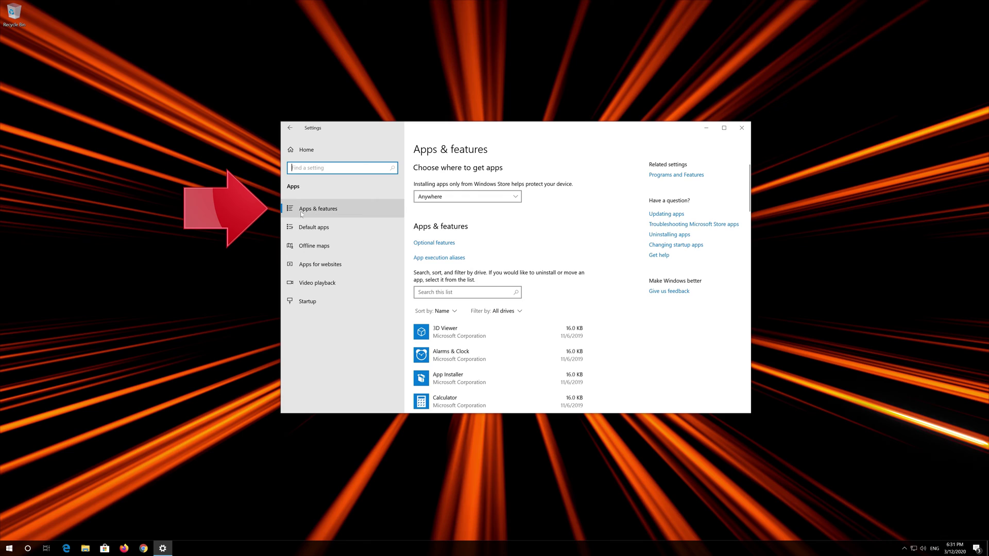
click(335, 208)
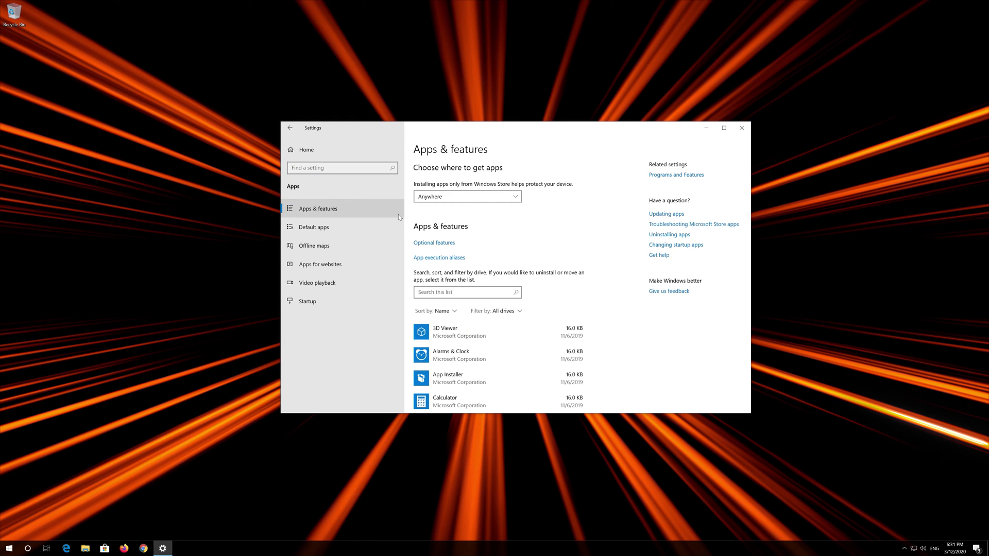
scroll(477, 255, down, 5)
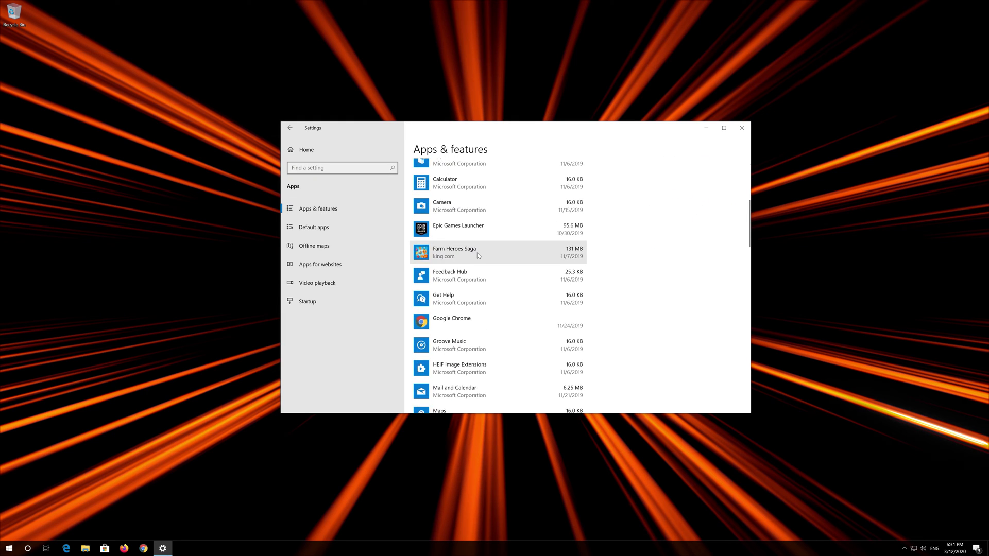
scroll(478, 256, down, 5)
scroll(478, 255, down, 5)
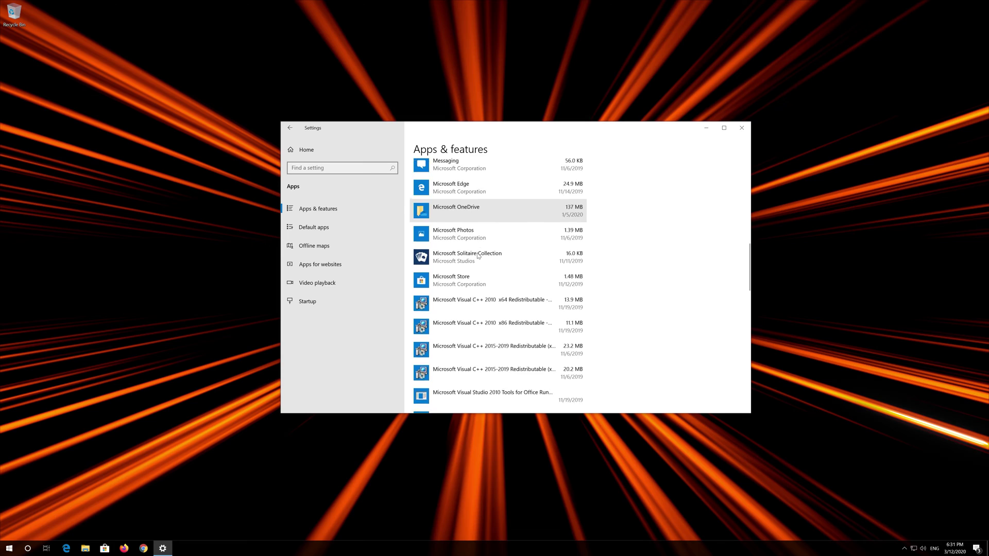
scroll(477, 256, up, 2)
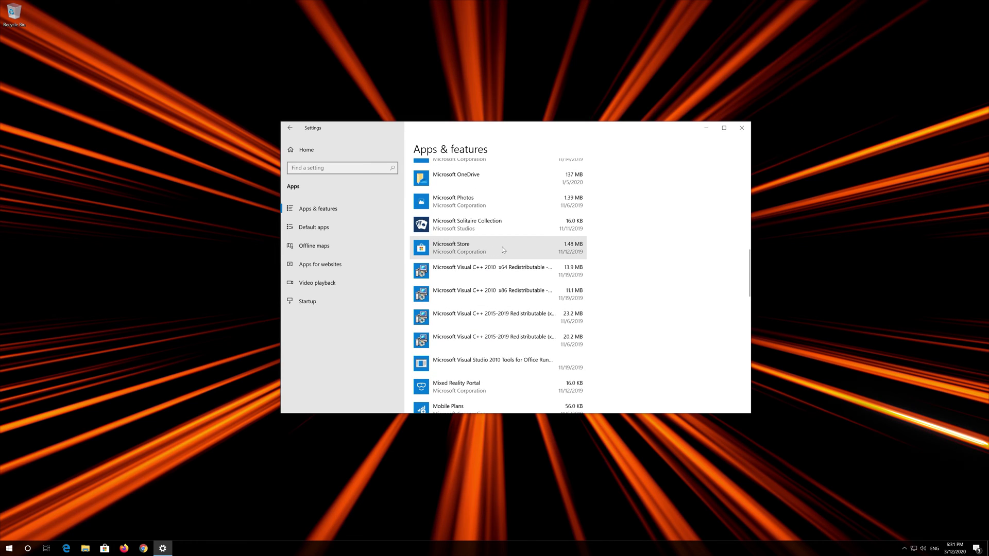
click(478, 253)
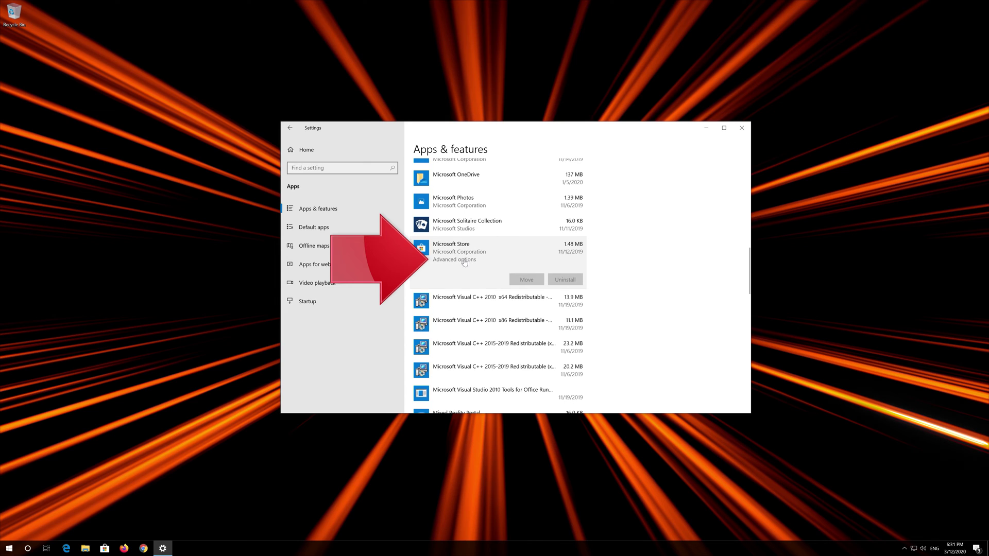
Reset Microsoft Store's app data from its Advanced options, confirm, and close Settings.
click(464, 260)
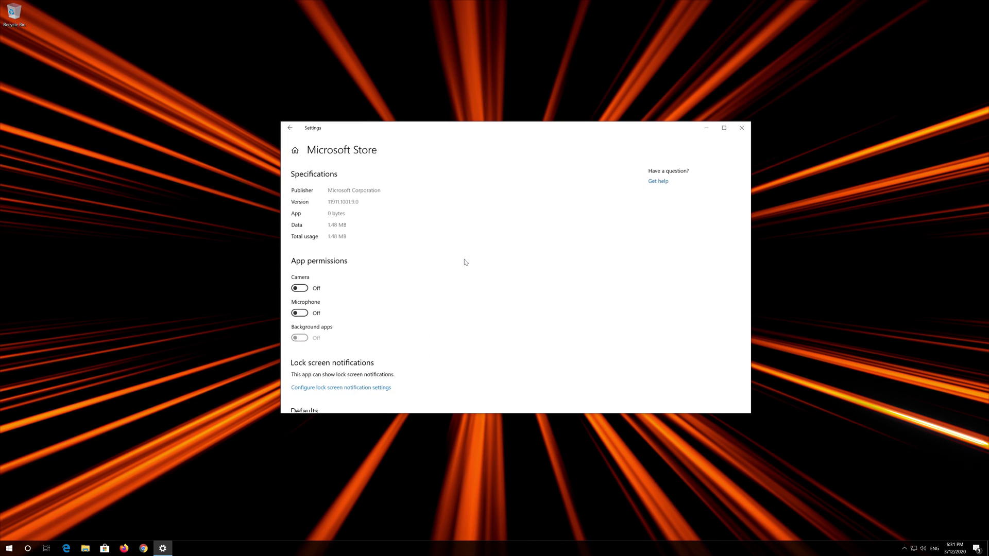
scroll(387, 281, down, 5)
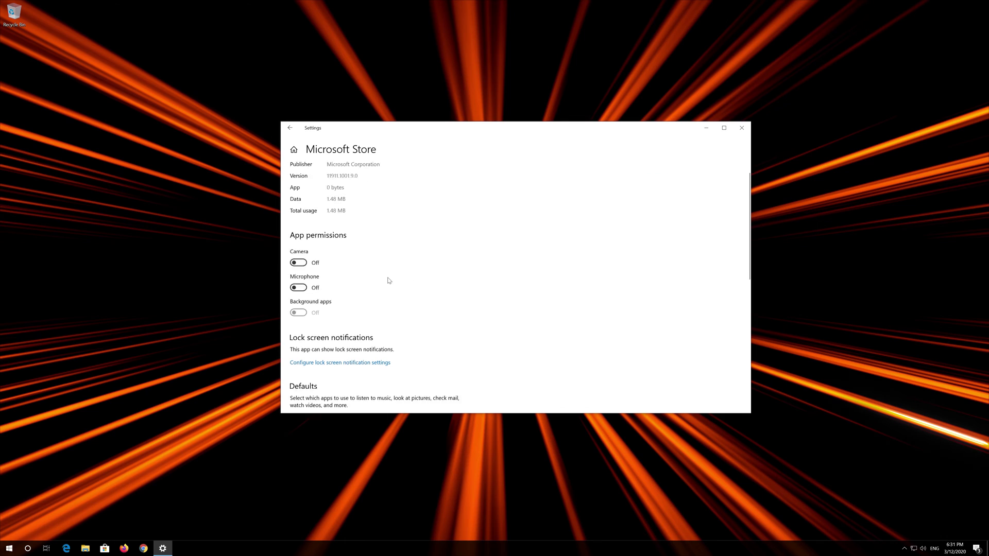
scroll(389, 280, down, 6)
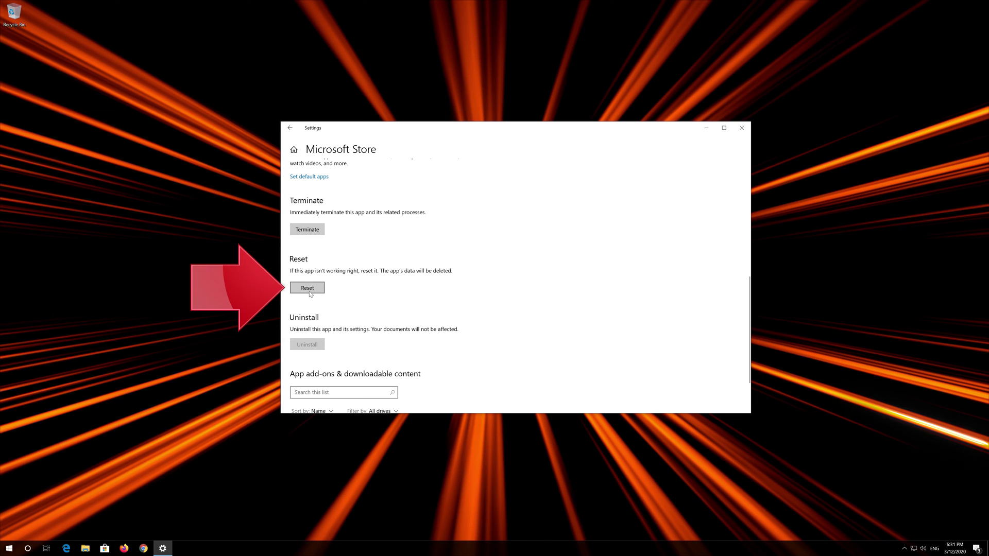
click(310, 292)
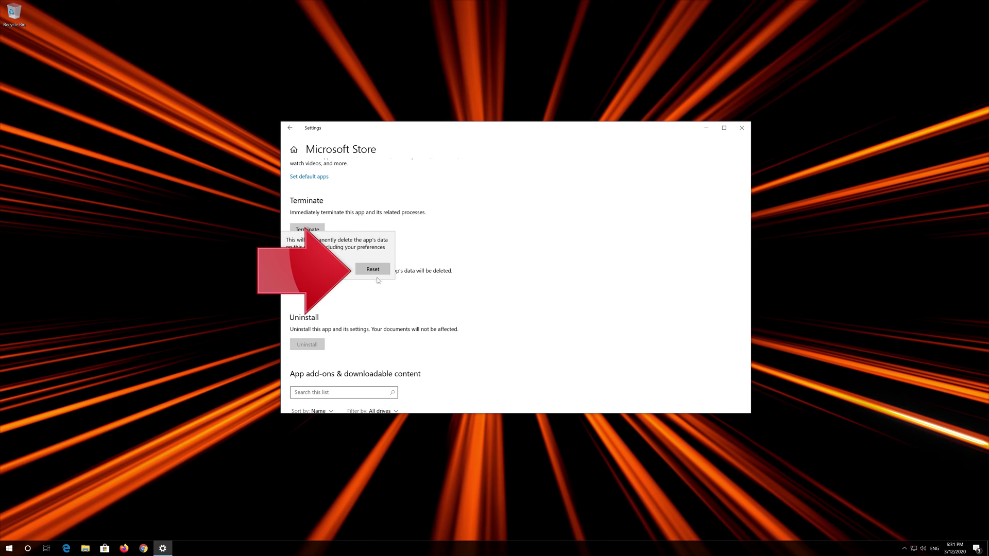
click(360, 273)
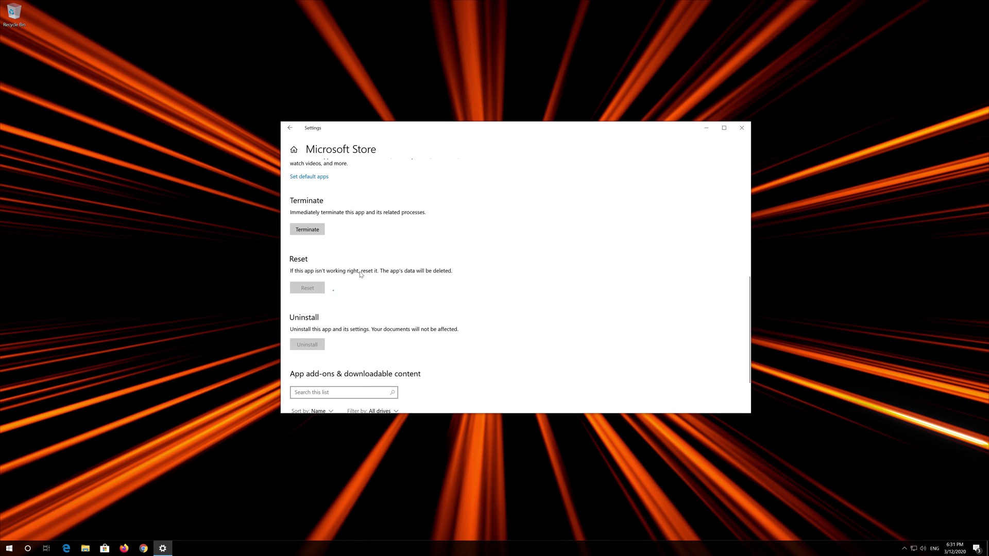
click(742, 129)
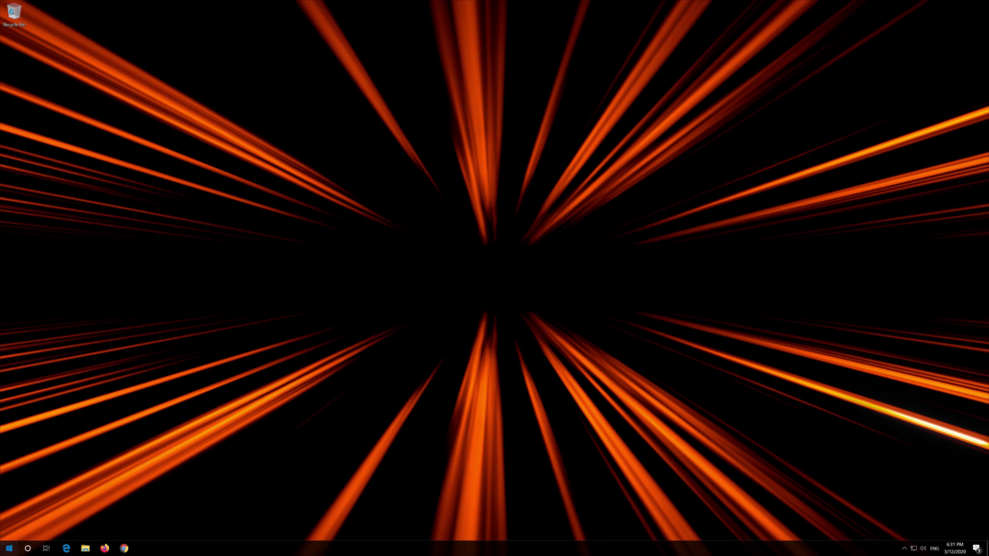
Launch Microsoft Store from Start and move its window toward the screen's centre-right.
click(10, 548)
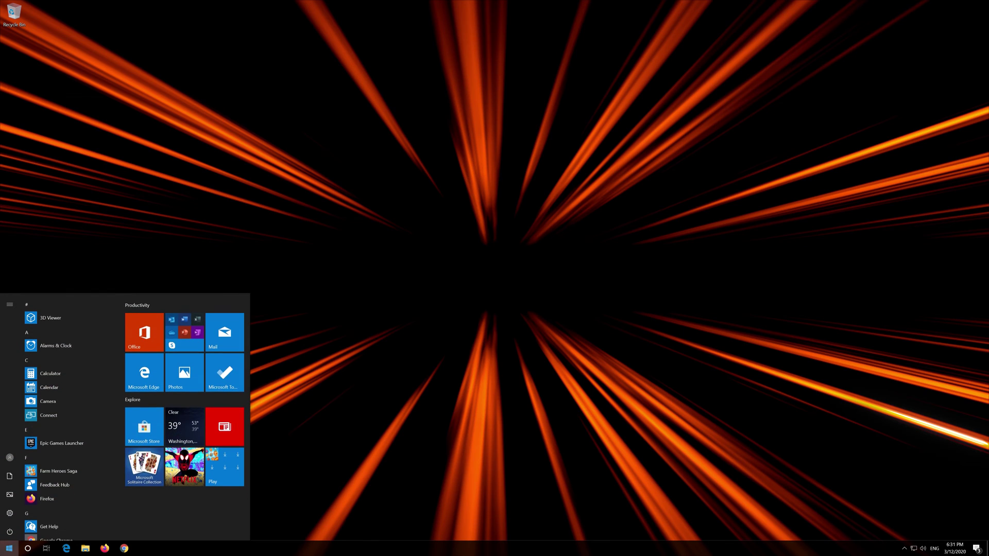
click(157, 423)
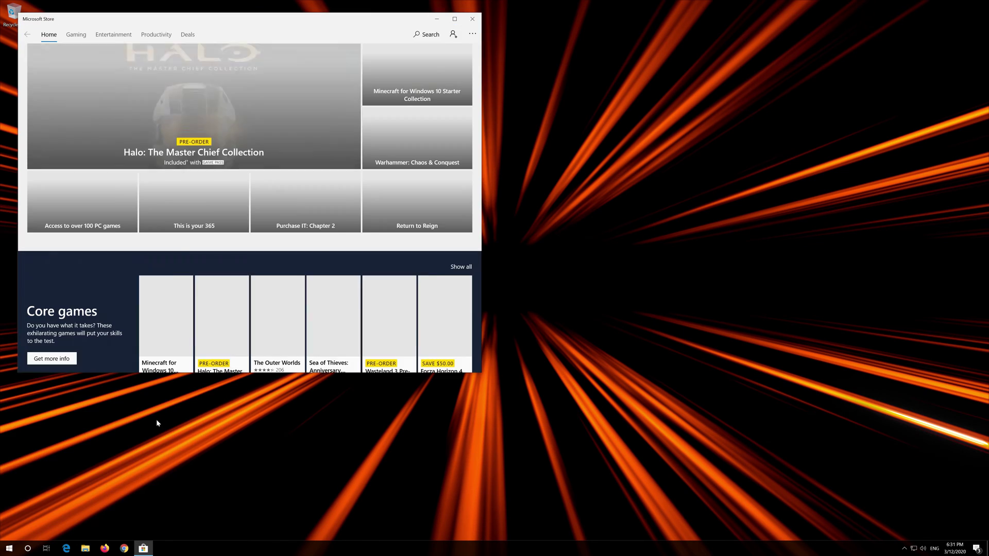
drag(319, 17, 586, 50)
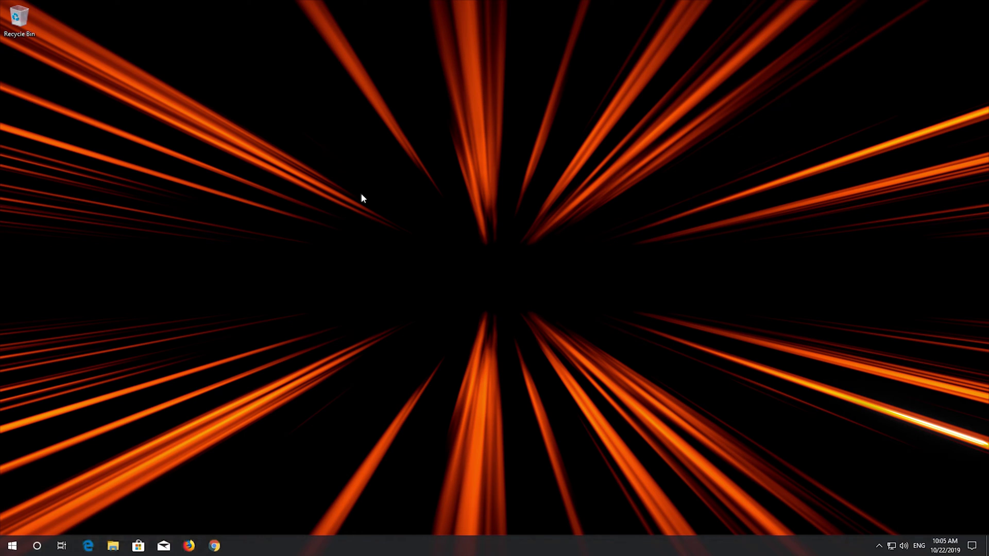
Search 'game bar settings' from Start and open the Game bar settings page.
key(super)
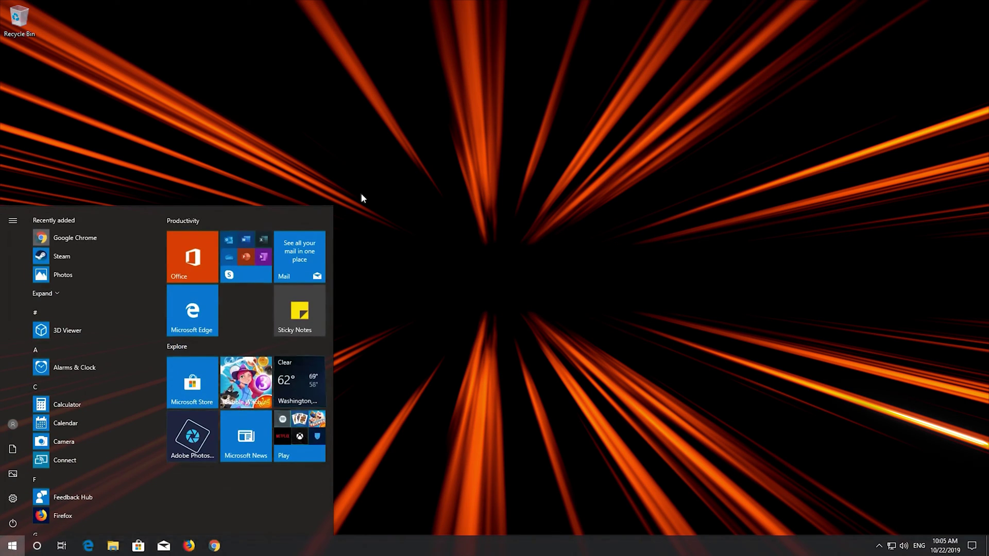
text(game ba)
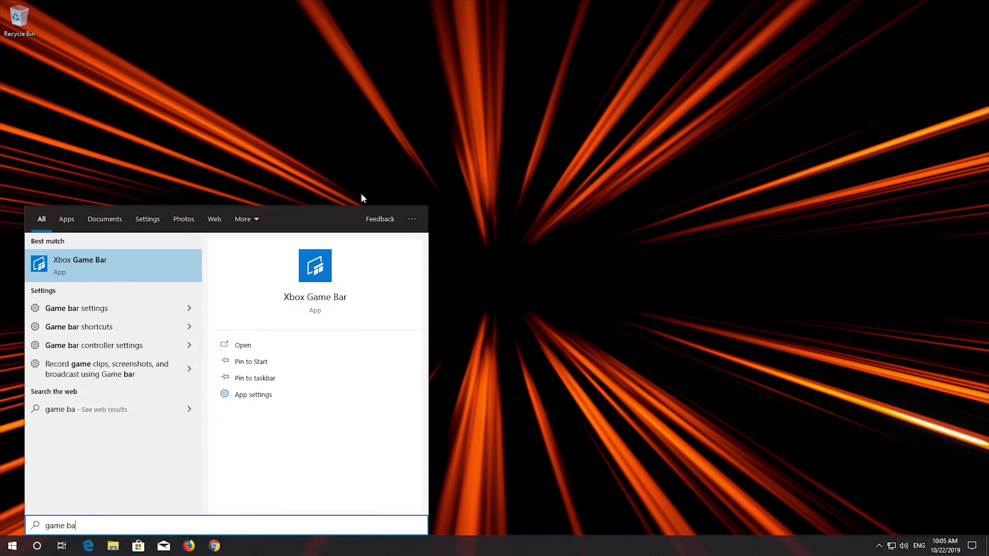
text(r settings)
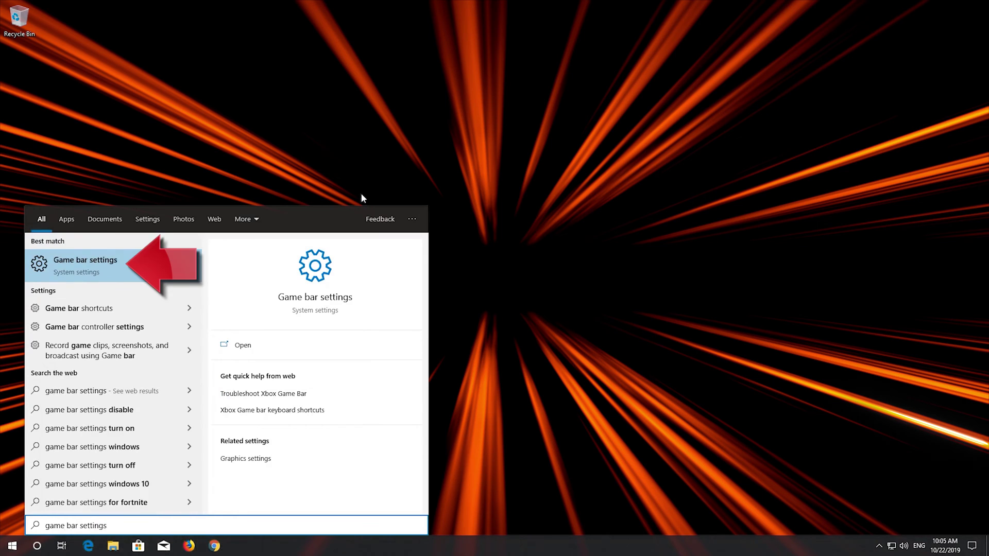
click(114, 271)
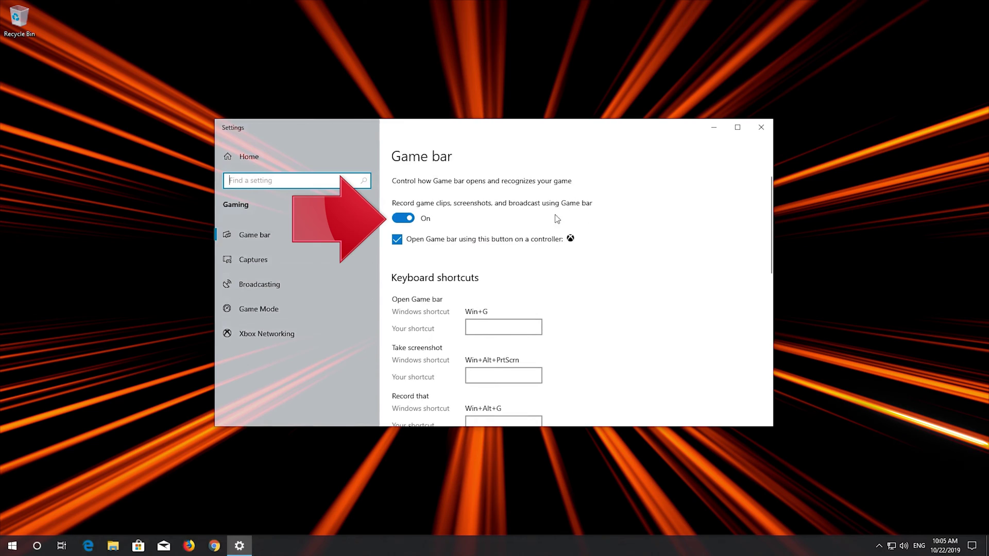
Switch 'Record game clips, screenshots, and broadcast using Game bar' Off and close Settings.
click(407, 223)
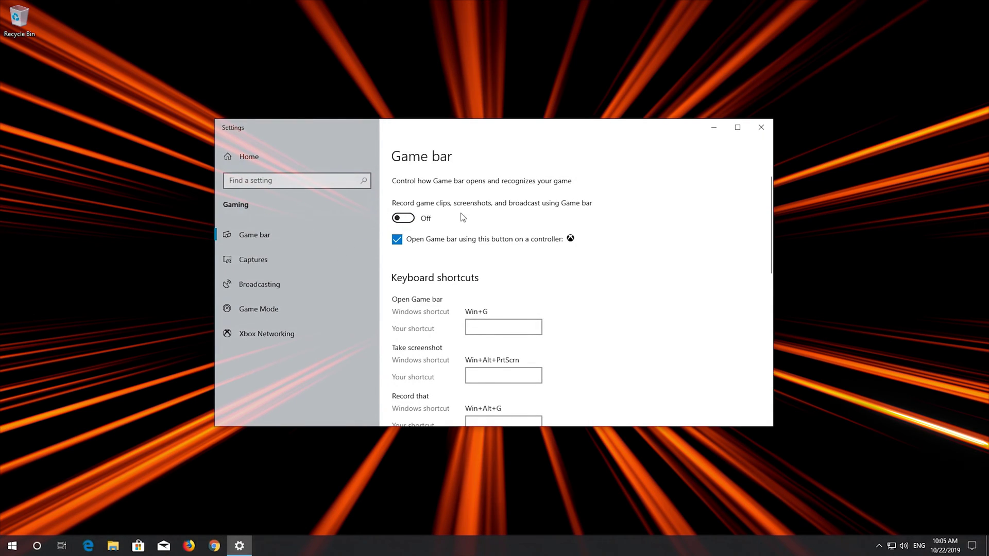
click(761, 127)
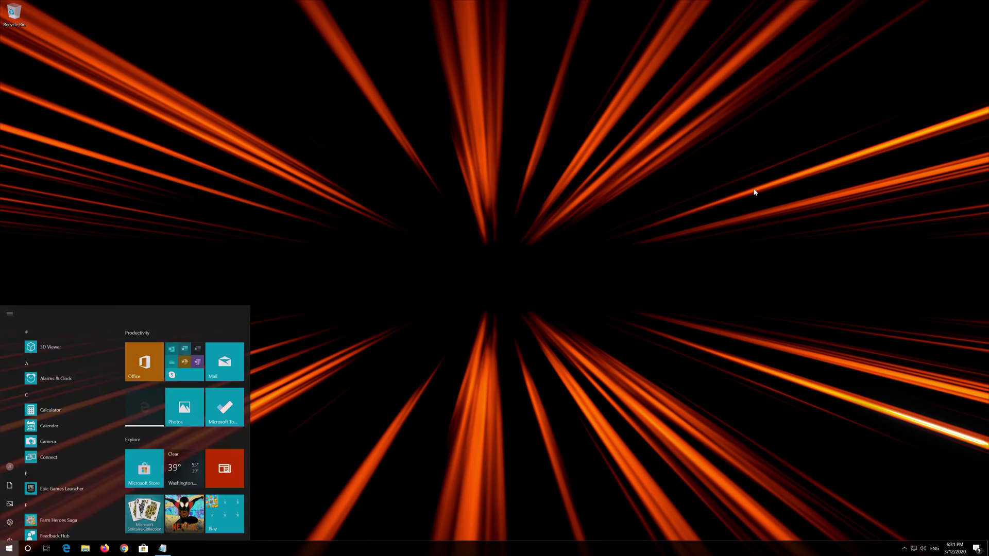
key(super)
key(super)
Run Windows PowerShell as administrator from Start search and approve the permission prompt.
text(powershell)
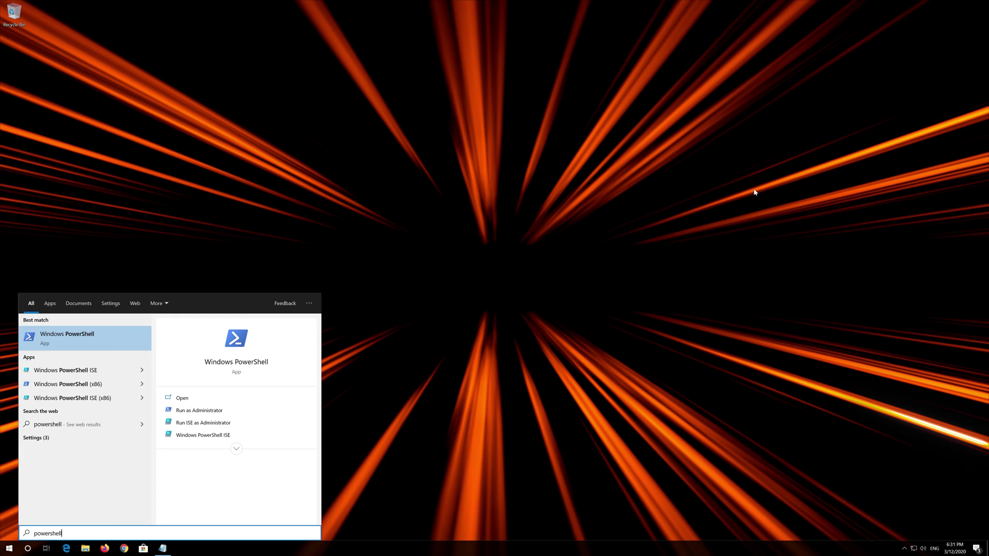
right_click(77, 341)
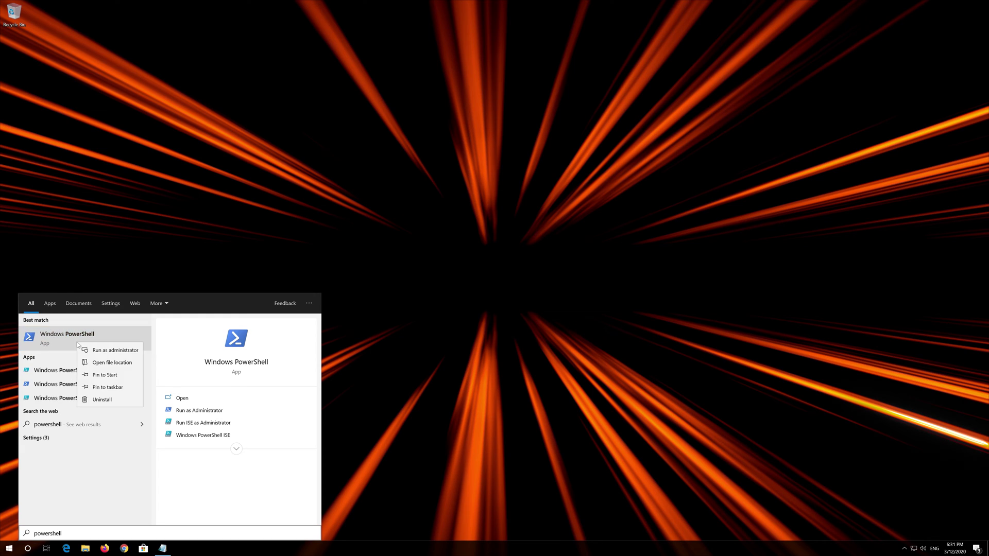
click(117, 351)
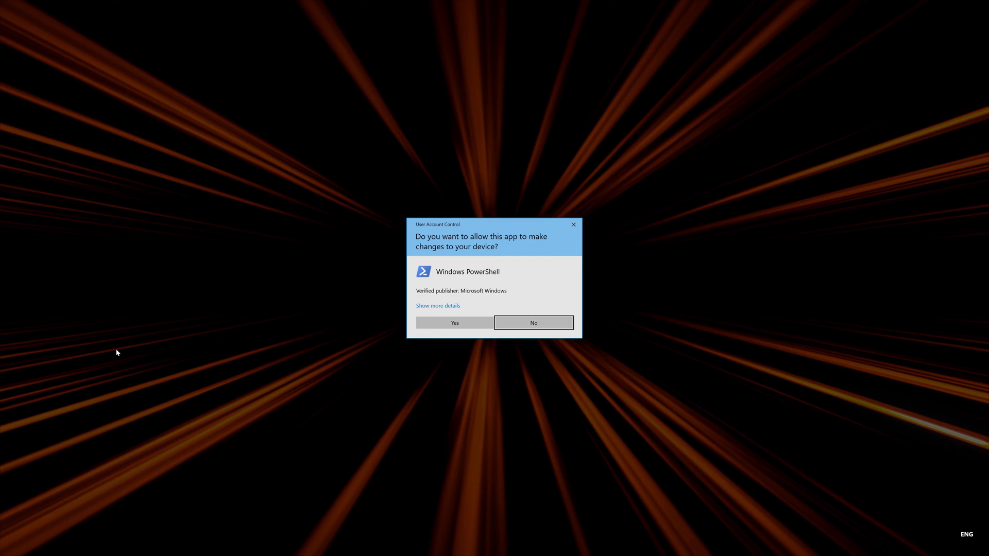
click(455, 324)
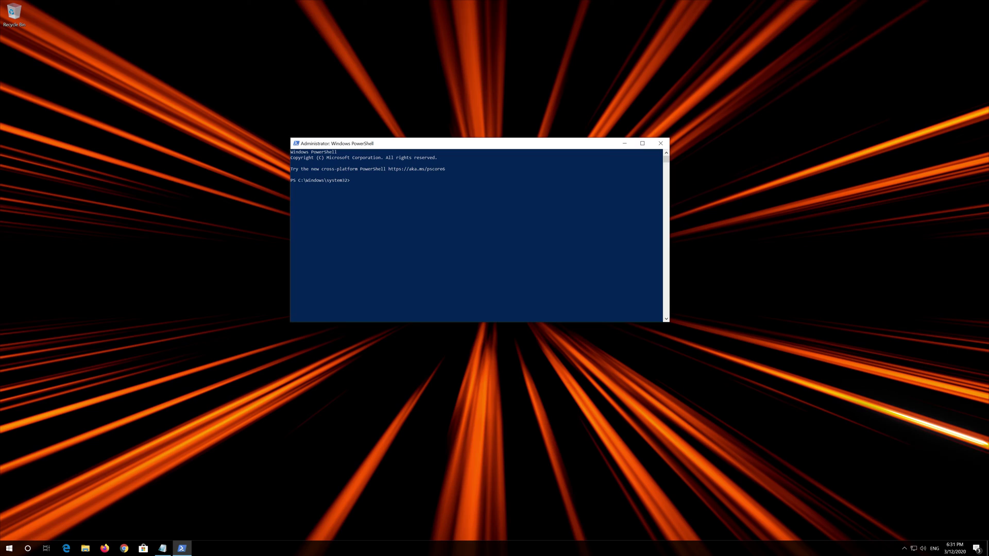
Copy the entire Store re-registration script from Notepad, then minimize Notepad.
click(163, 548)
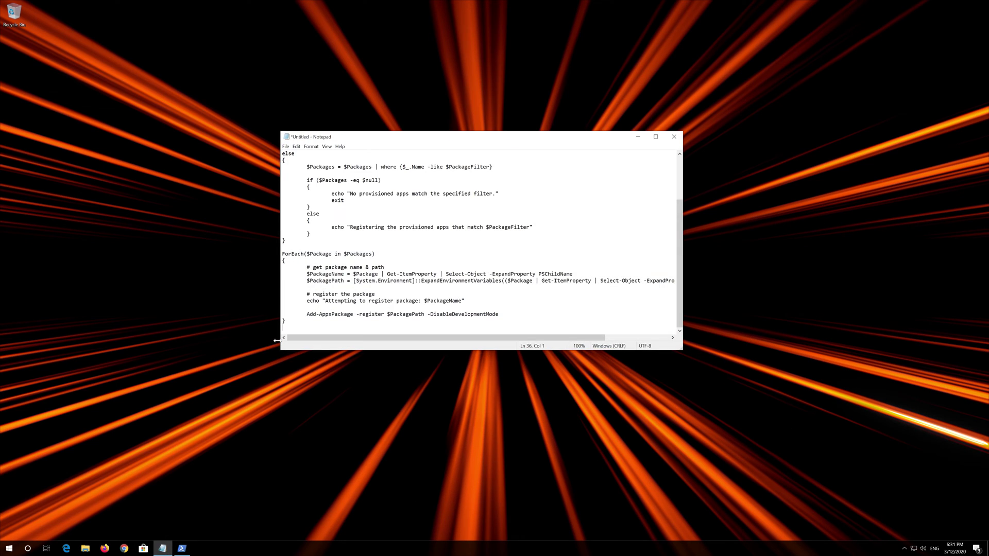
drag(286, 321, 251, 155)
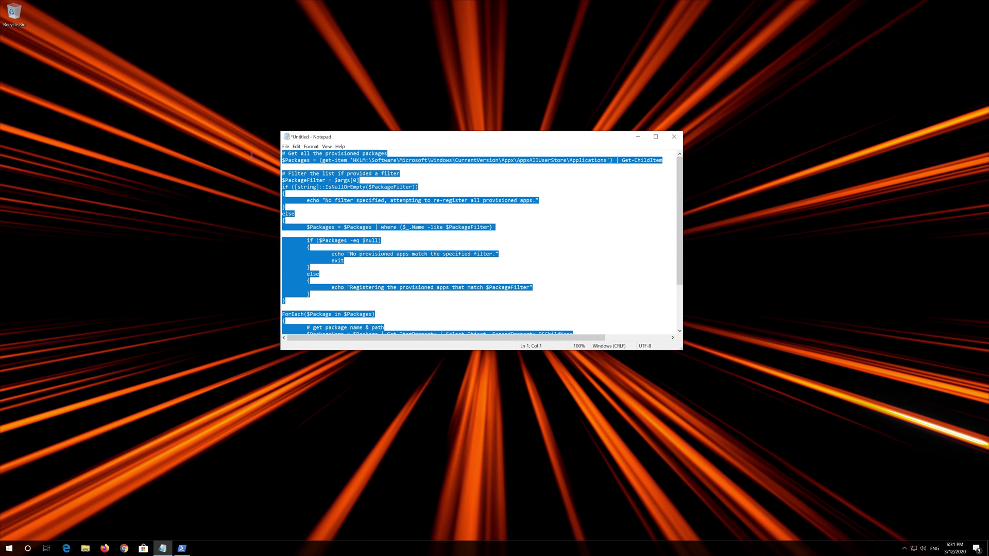
right_click(376, 165)
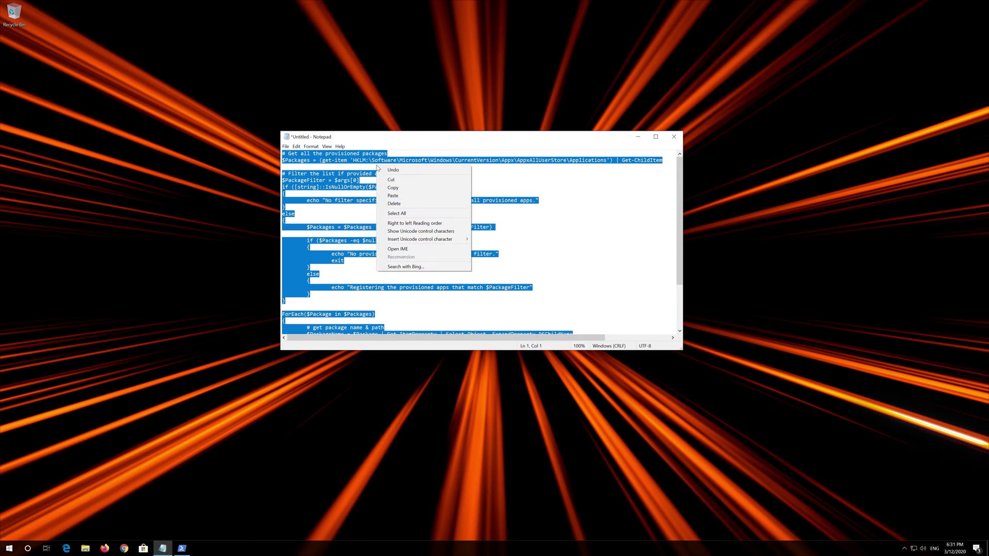
click(392, 189)
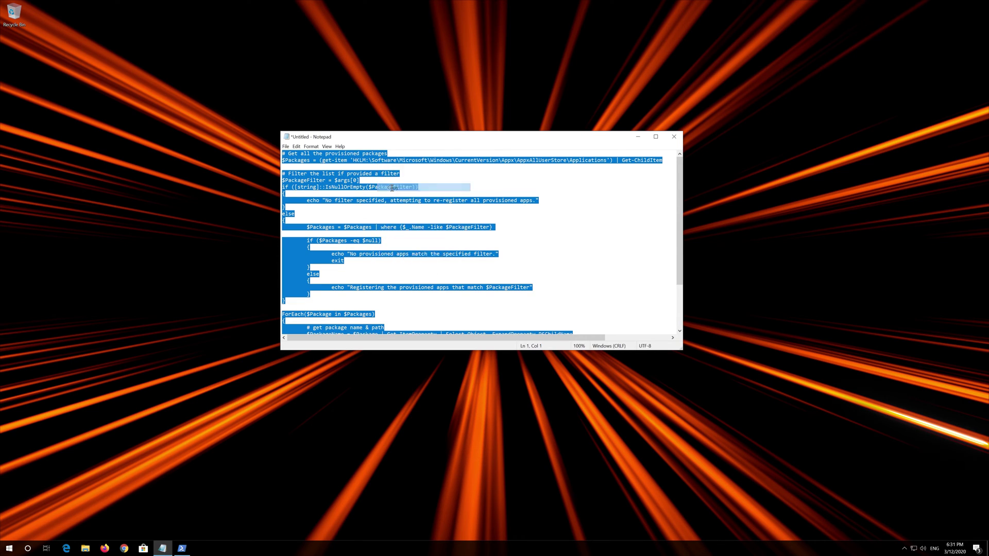
click(638, 138)
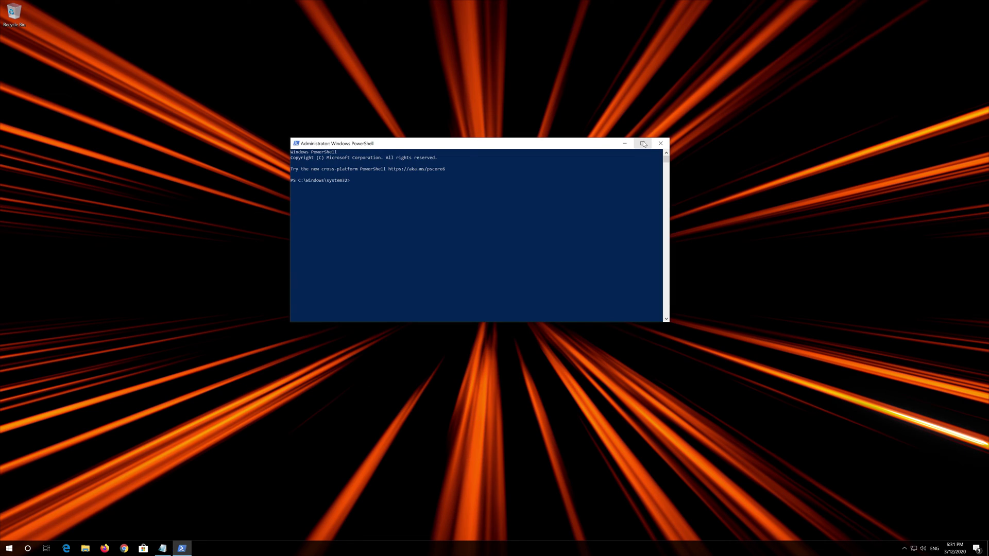
Paste the script into the admin PowerShell console via Edit > Paste, run it, then exit.
right_click(462, 144)
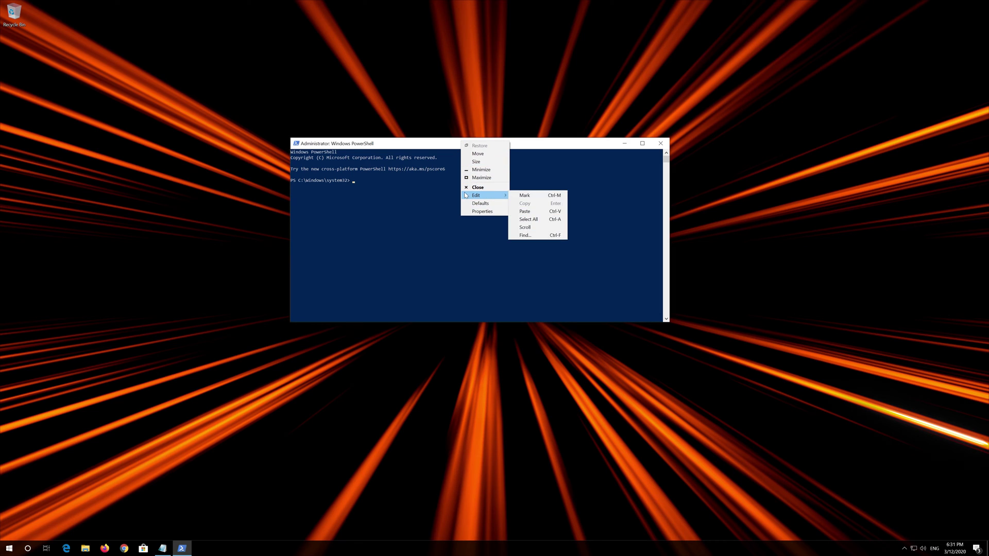
mouse_move(478, 197)
click(540, 215)
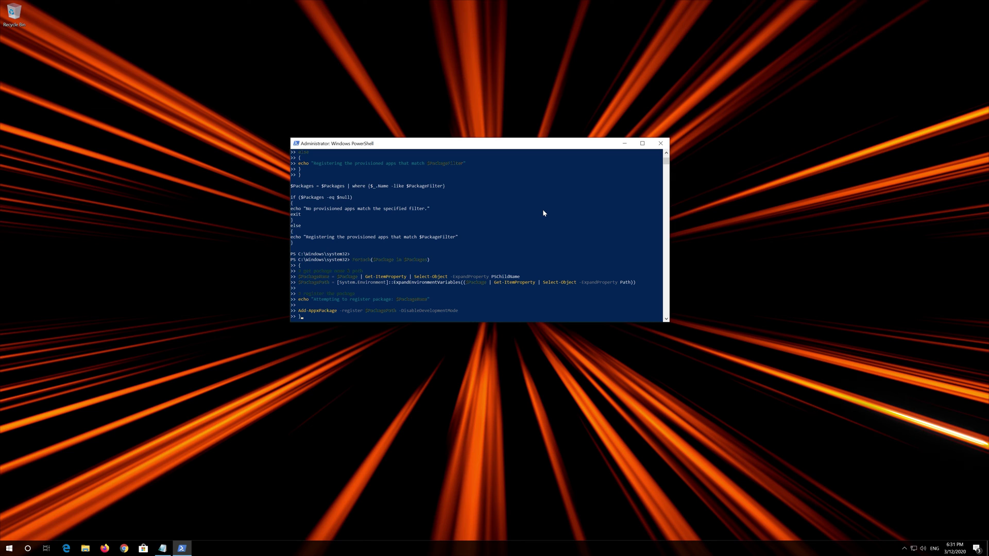
key(Return)
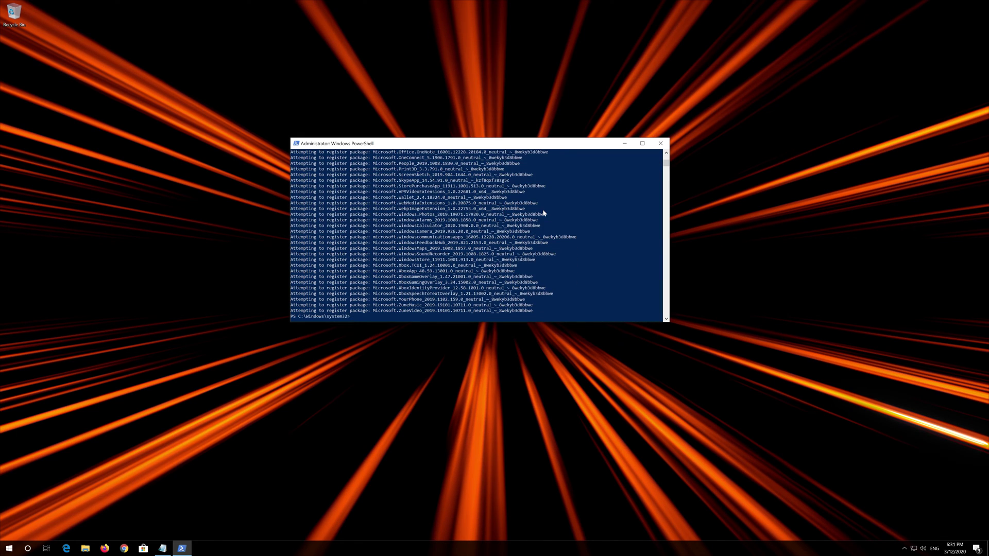
text(exit)
key(Return)
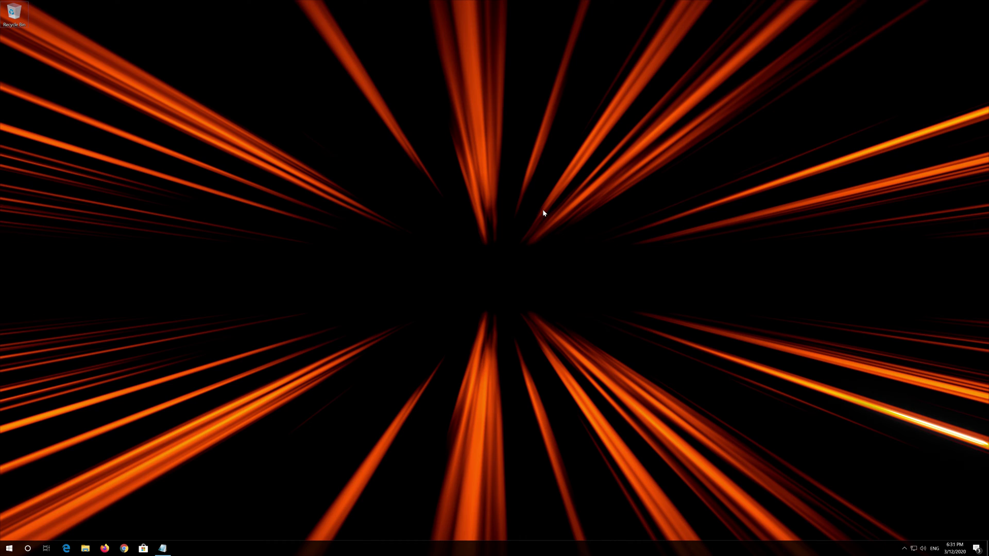
Restart the PC from the Start power menu, then open Microsoft Store after reboot.
click(10, 548)
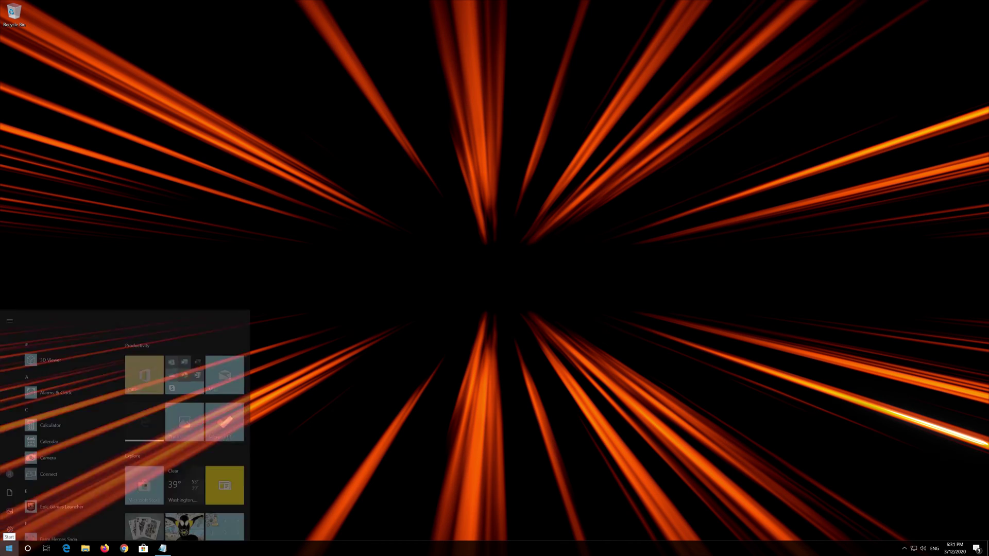
mouse_move(7, 536)
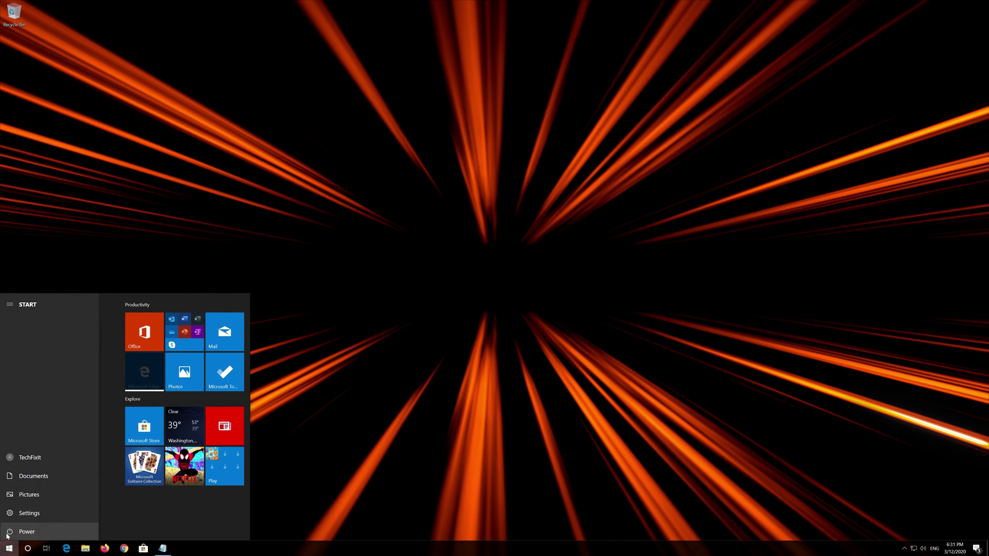
click(7, 537)
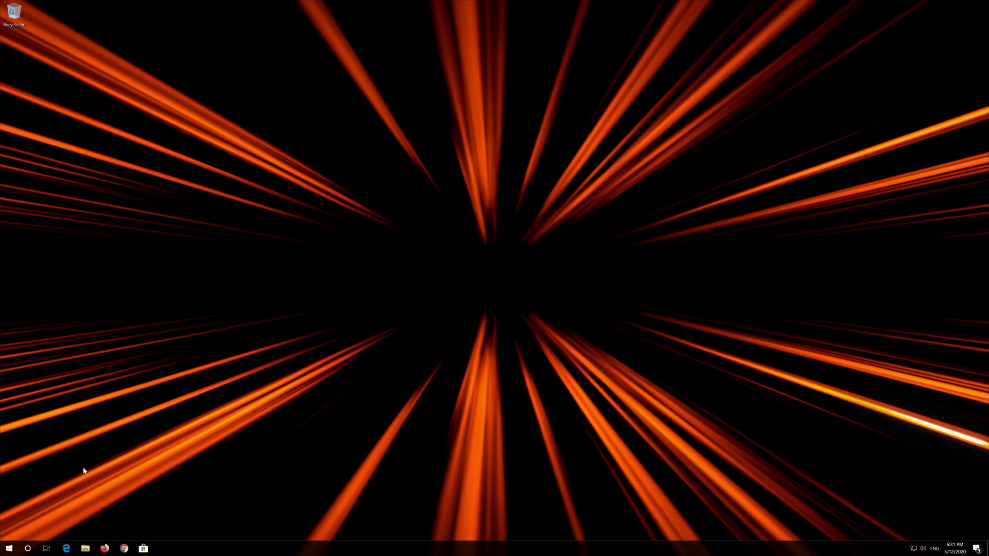
click(143, 549)
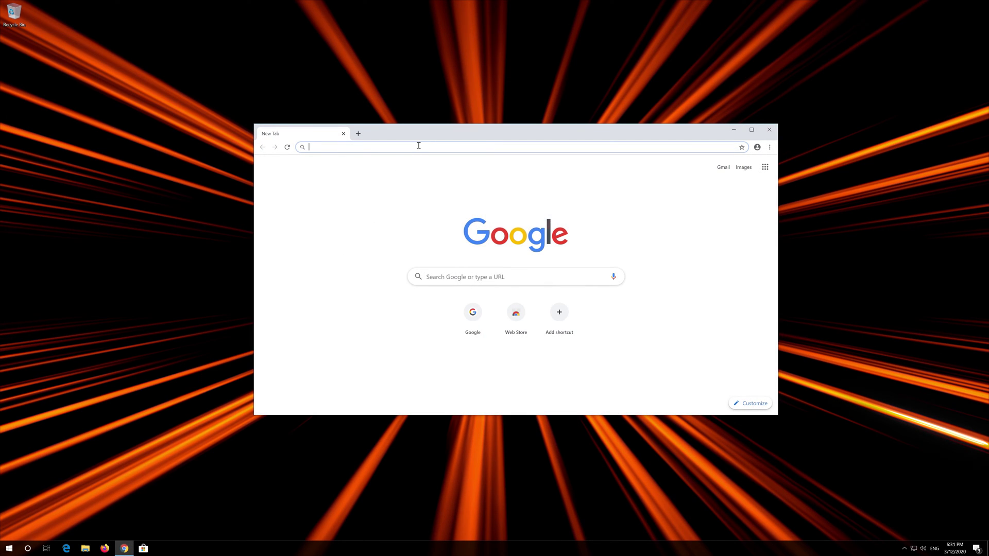
Download the Media Creation Tool from the Download Windows 10 page, close Chrome, and launch it.
key(ctrl+v)
key(Return)
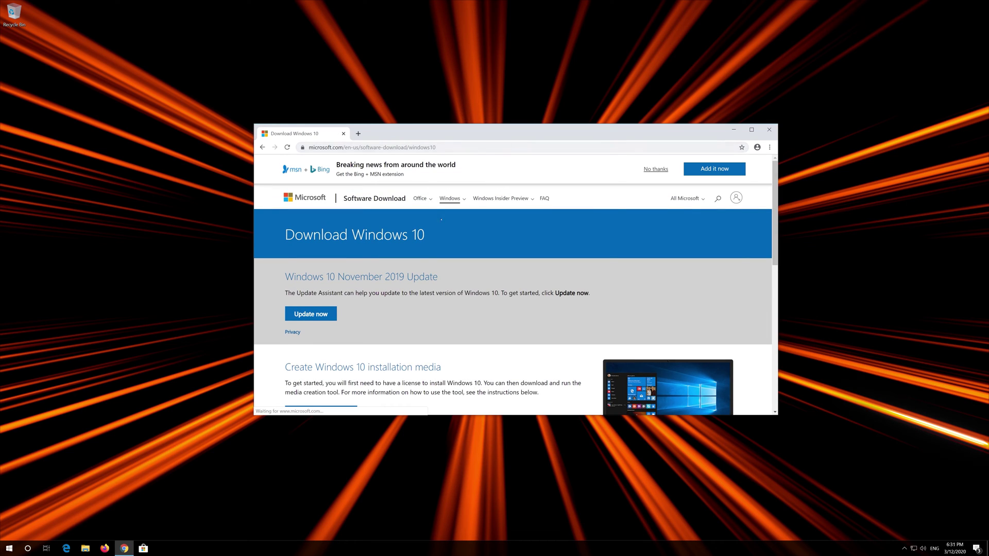
scroll(479, 301, down, 1)
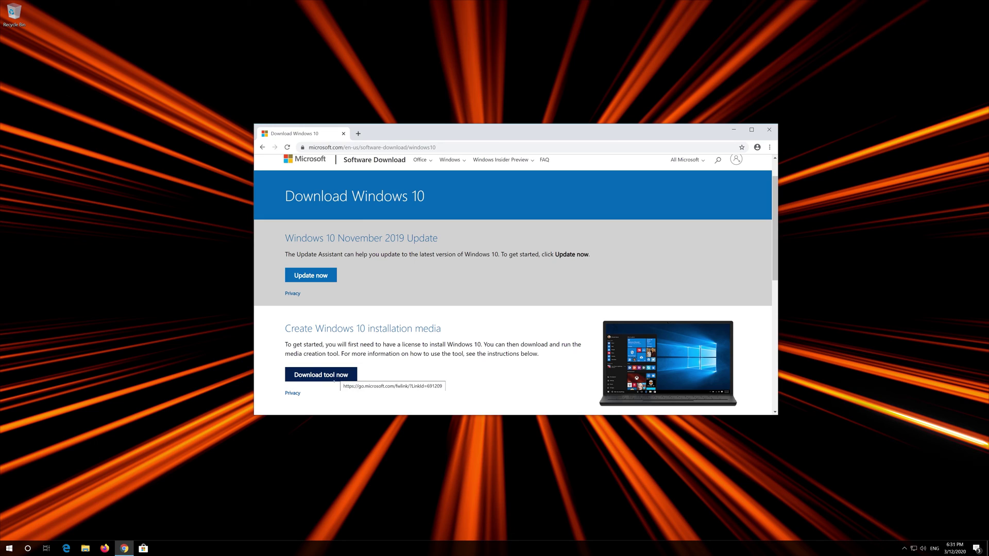
click(339, 377)
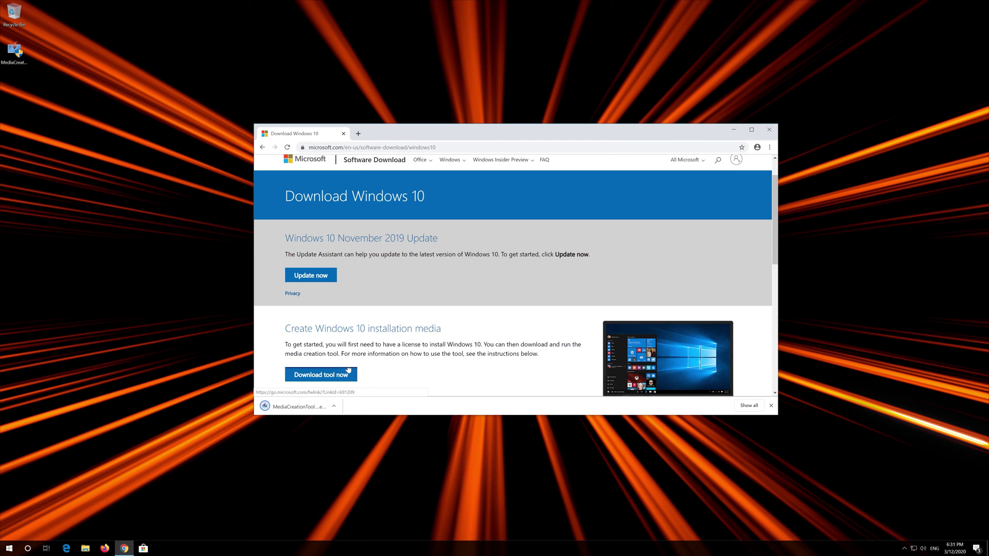
click(769, 133)
double_click(14, 61)
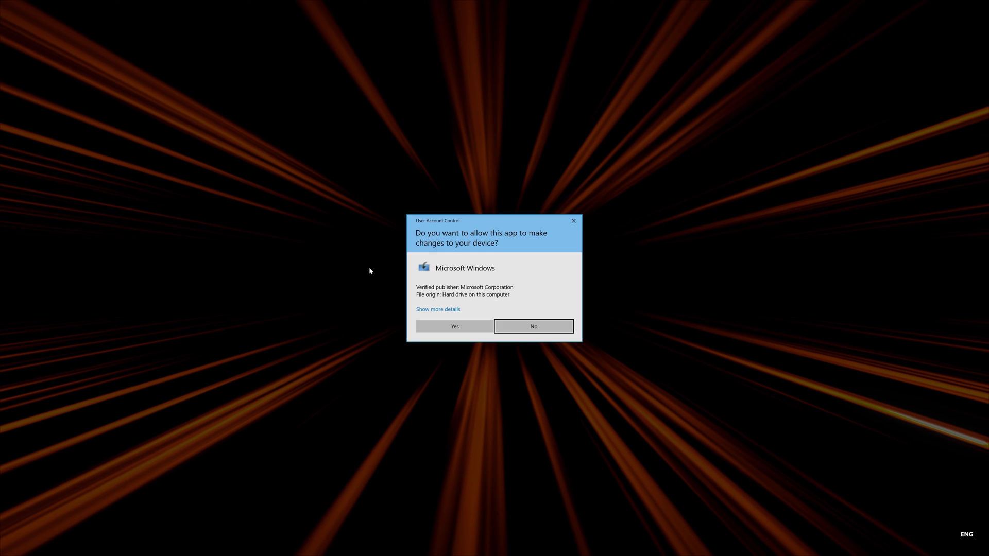
Allow the Media Creation Tool to run, accept its license terms, and choose Upgrade this PC now.
click(456, 328)
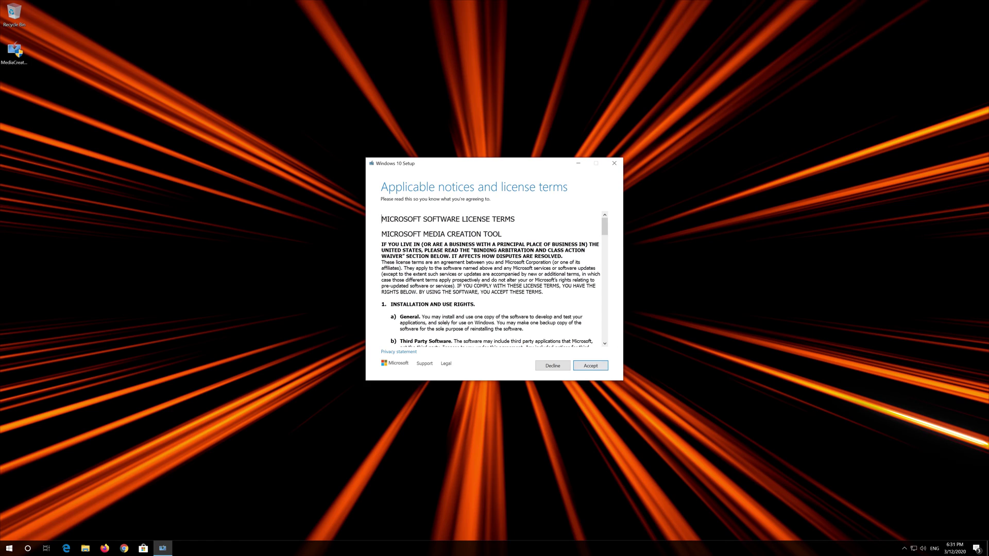
click(604, 366)
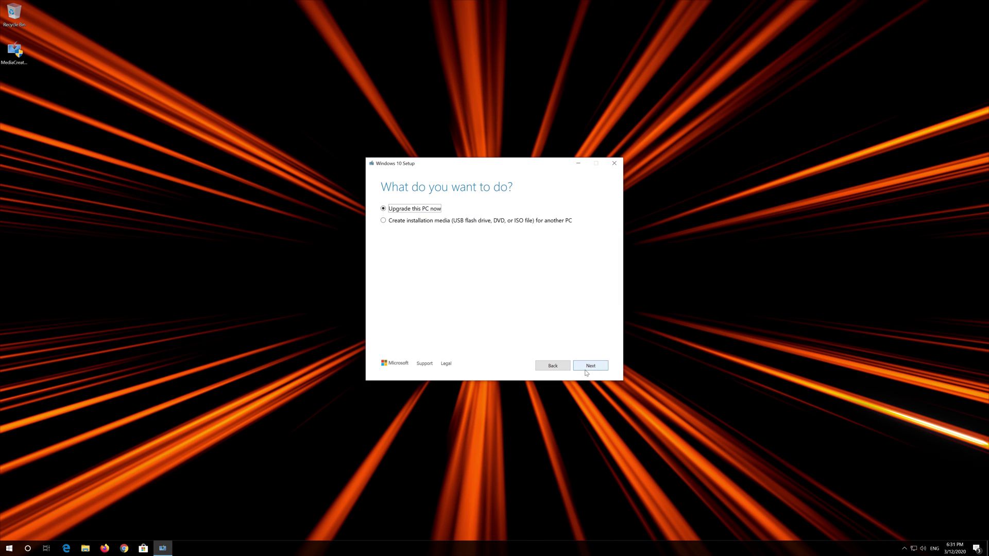
click(589, 371)
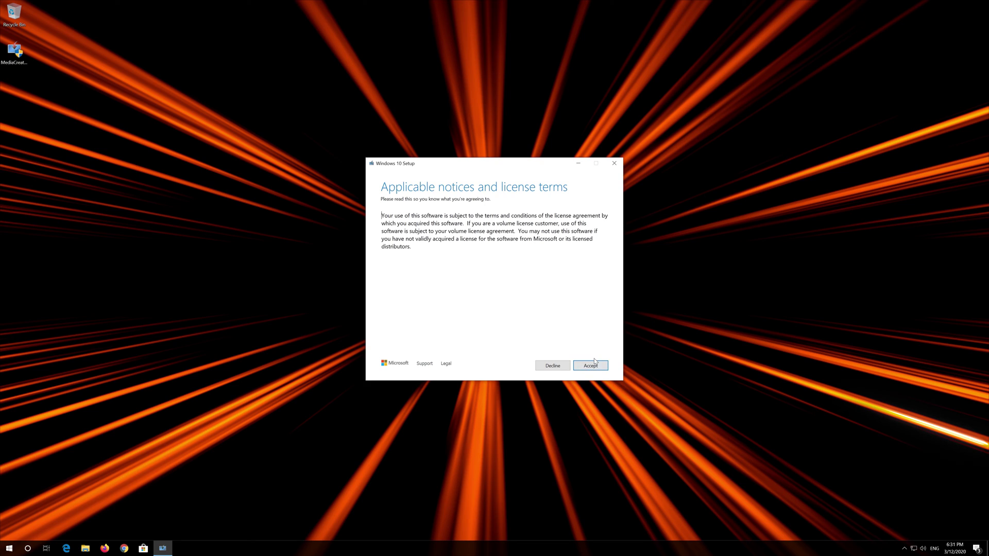
Accept the Windows 10 license terms and install Windows 10 Pro keeping personal files and apps.
click(594, 362)
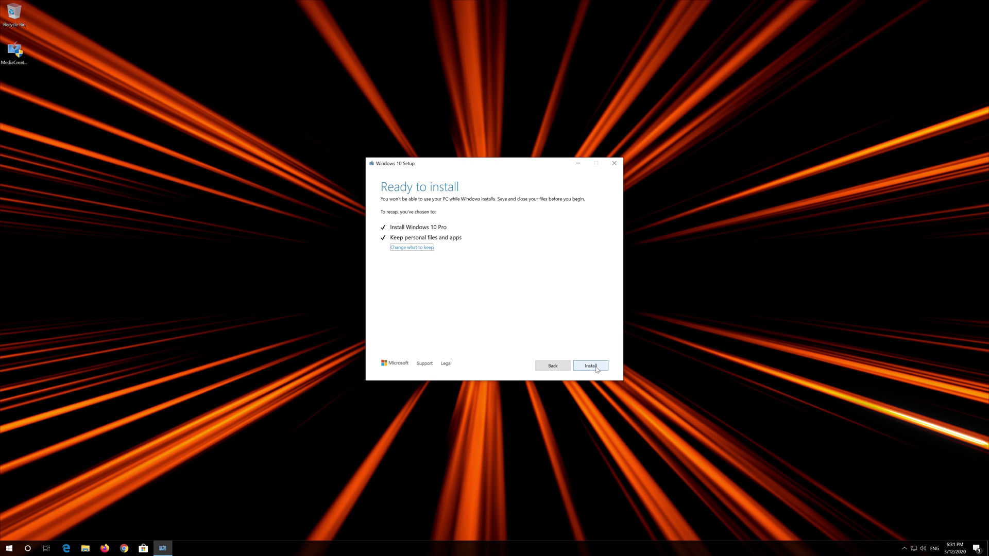
click(596, 368)
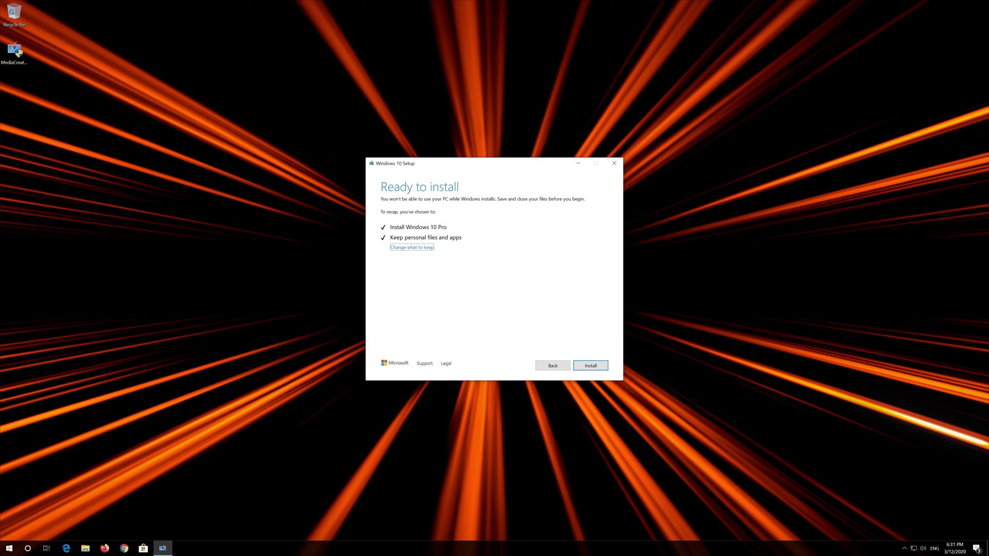
click(590, 367)
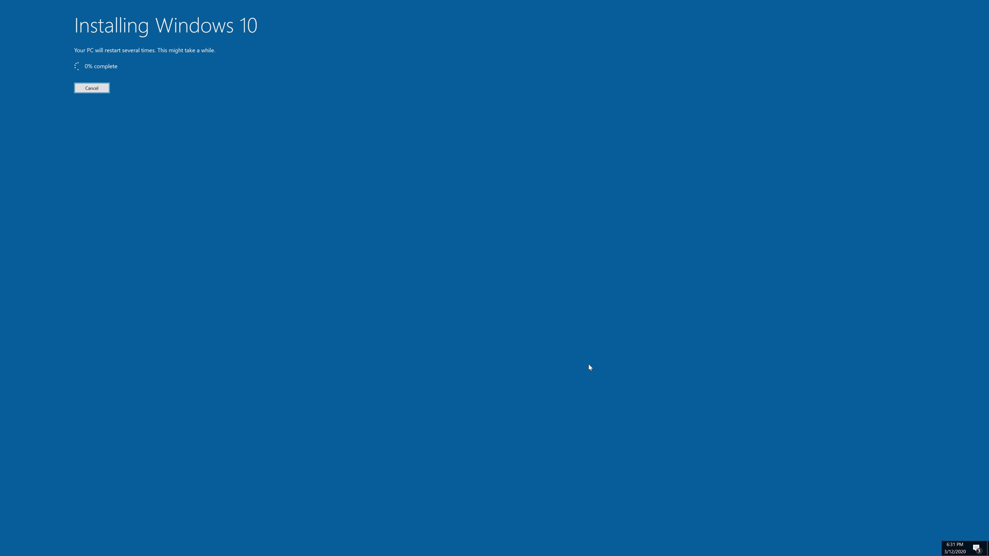